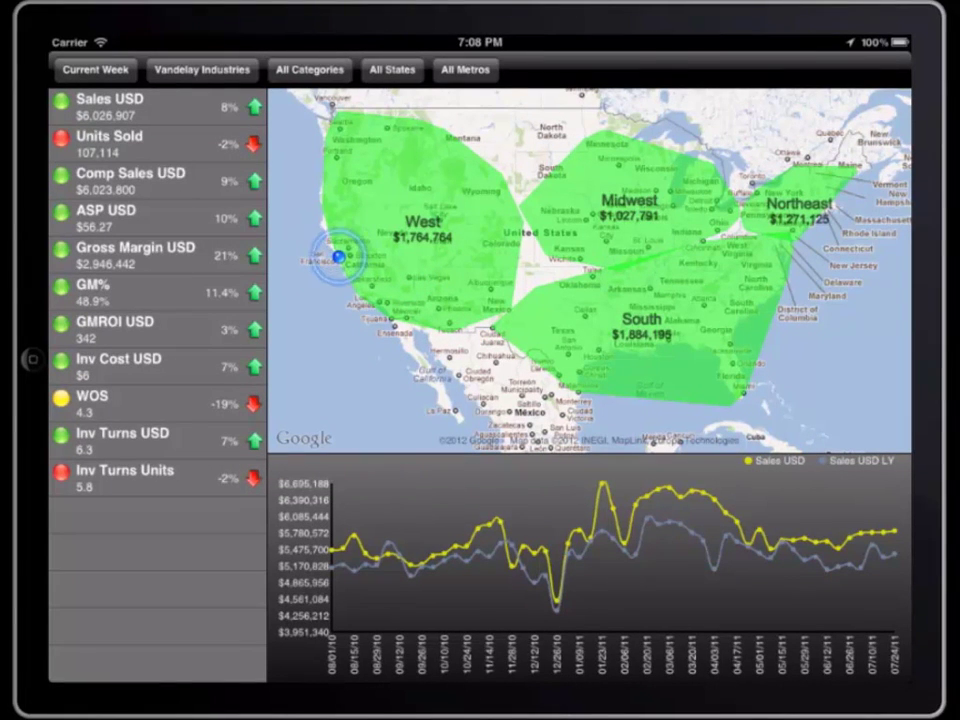
Step: Show ASP USD and GM% across the regions, then return to Sales USD
click(100, 222)
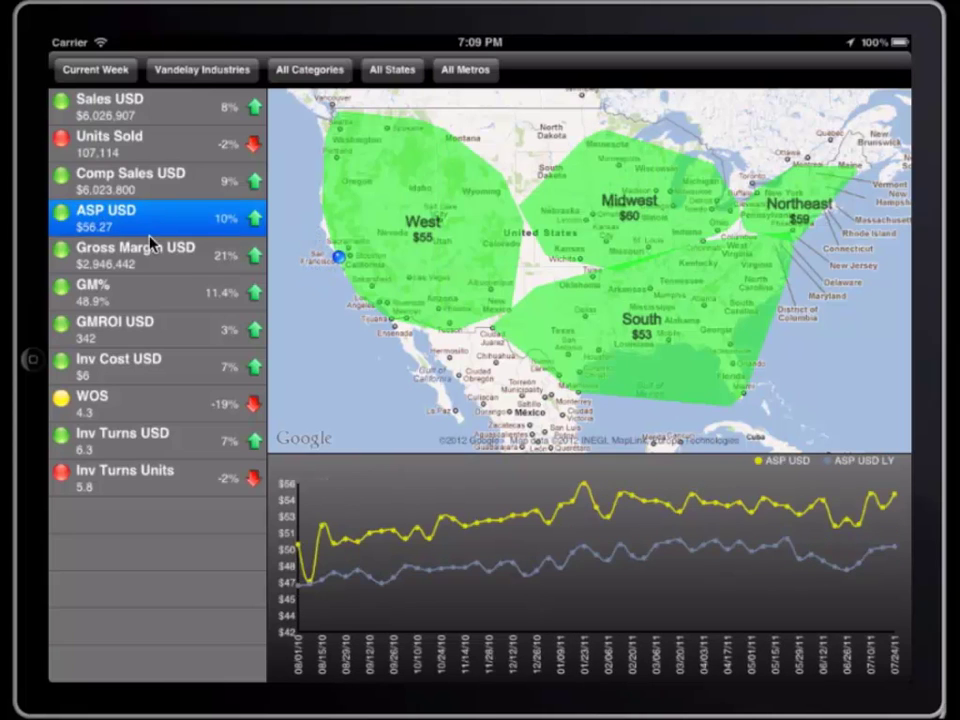
click(96, 306)
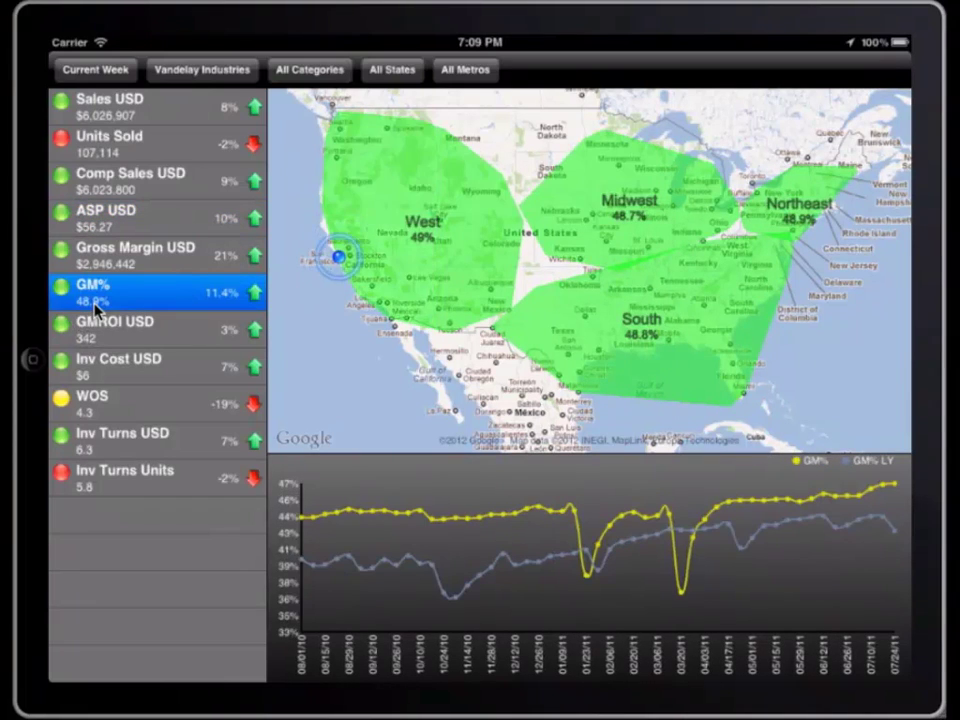
click(115, 104)
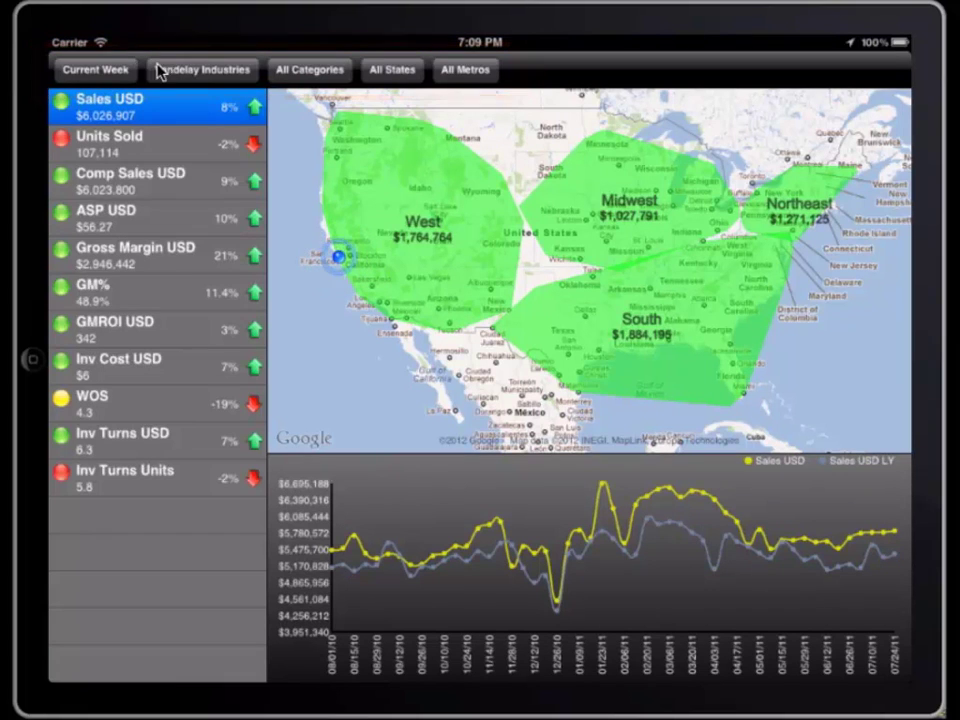
Step: Preview the period, category, state and metro filters, then filter the brand to Binford Tools
click(133, 73)
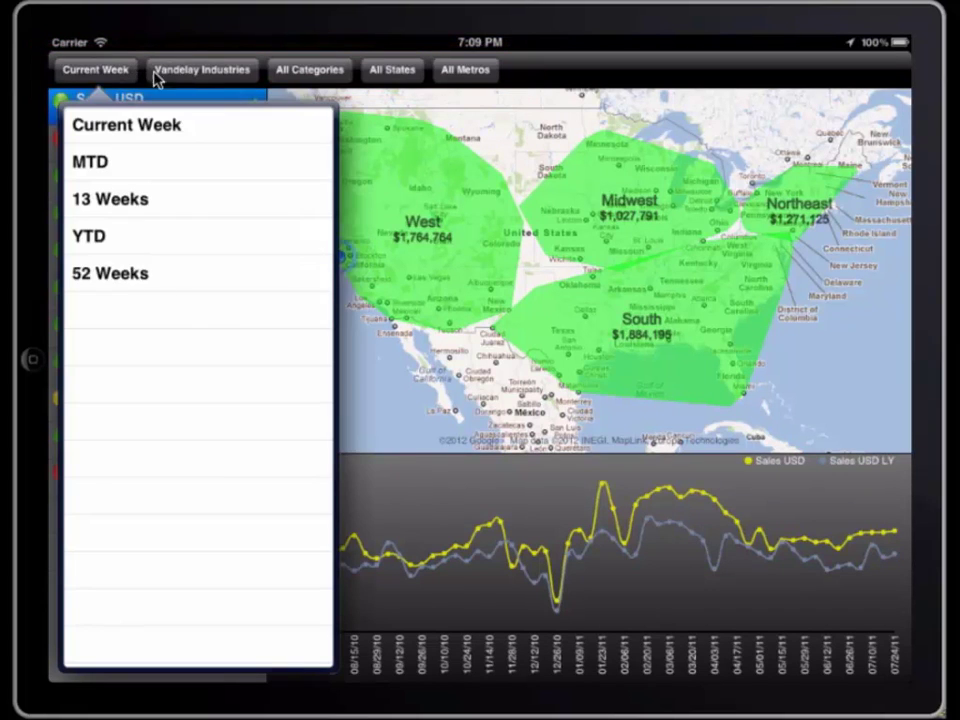
click(291, 77)
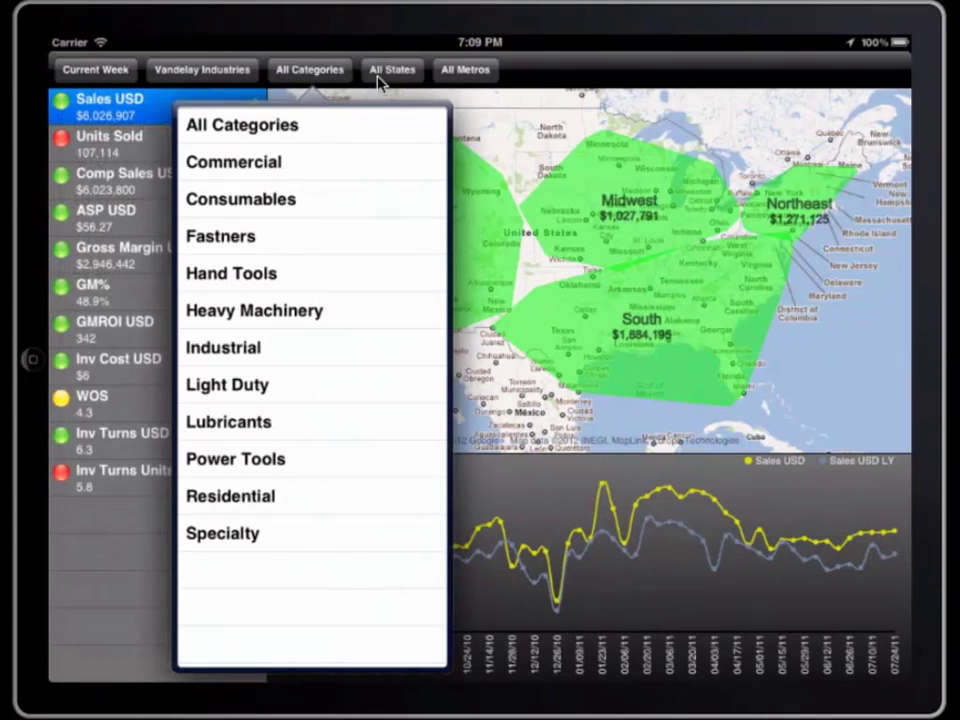
click(401, 77)
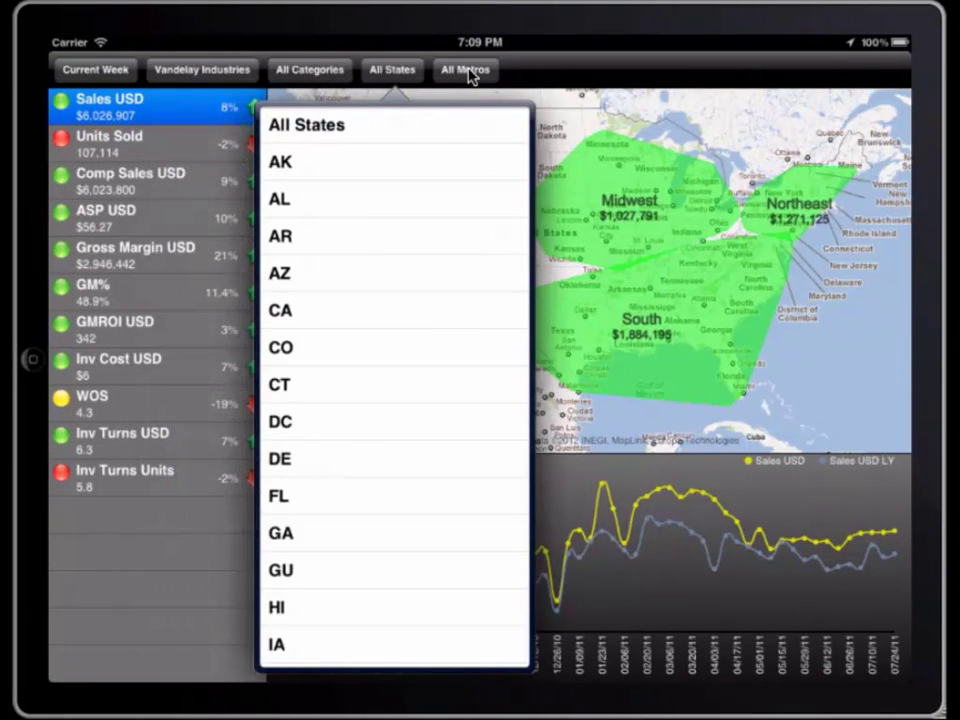
click(466, 73)
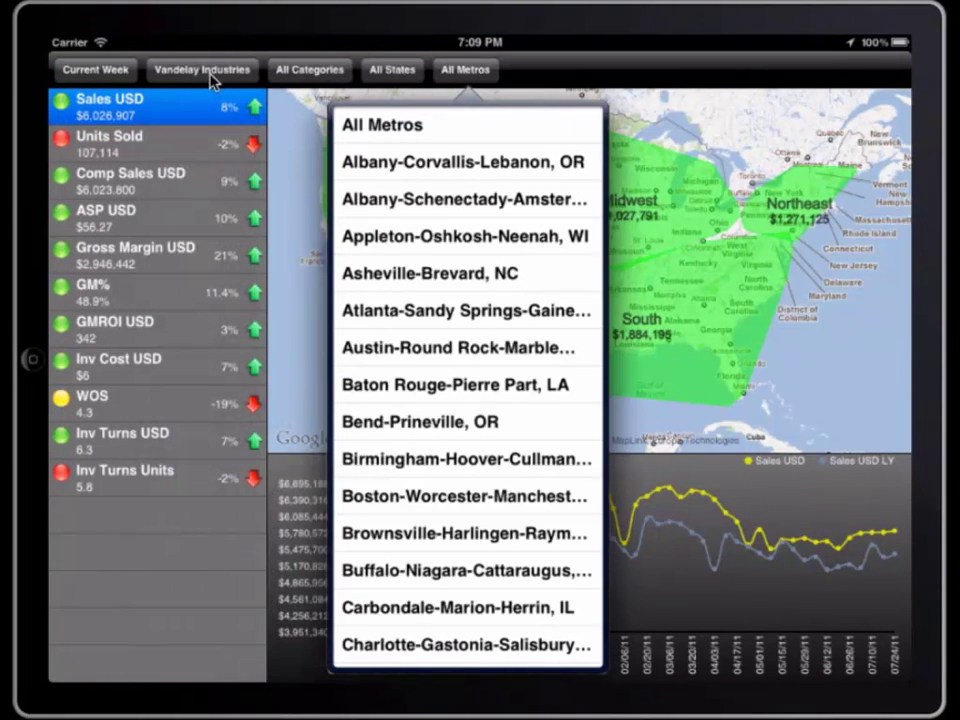
click(210, 72)
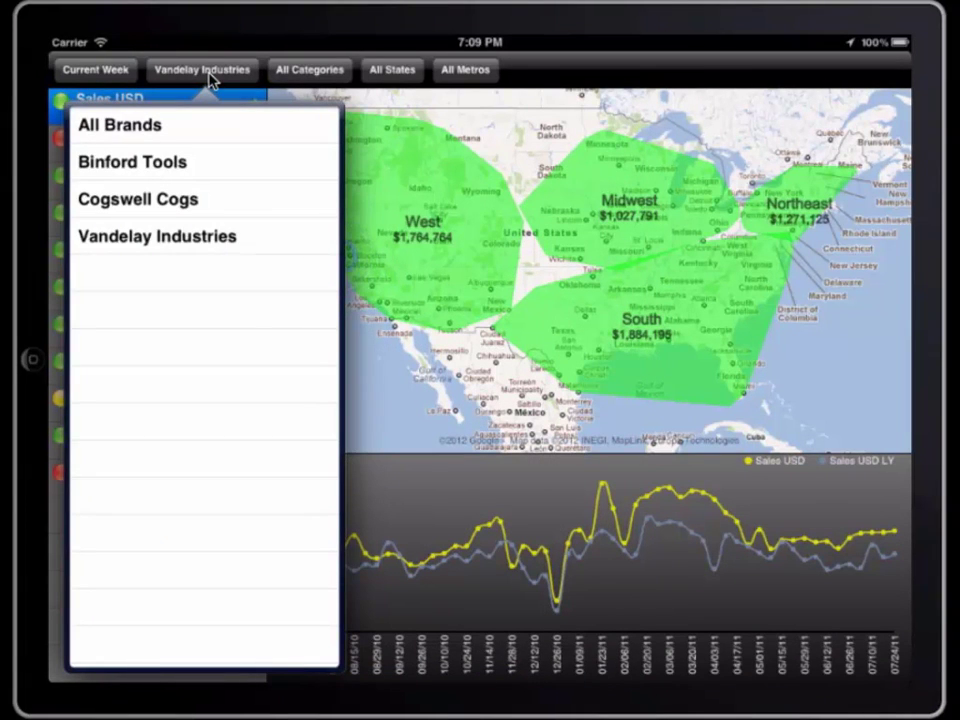
click(120, 164)
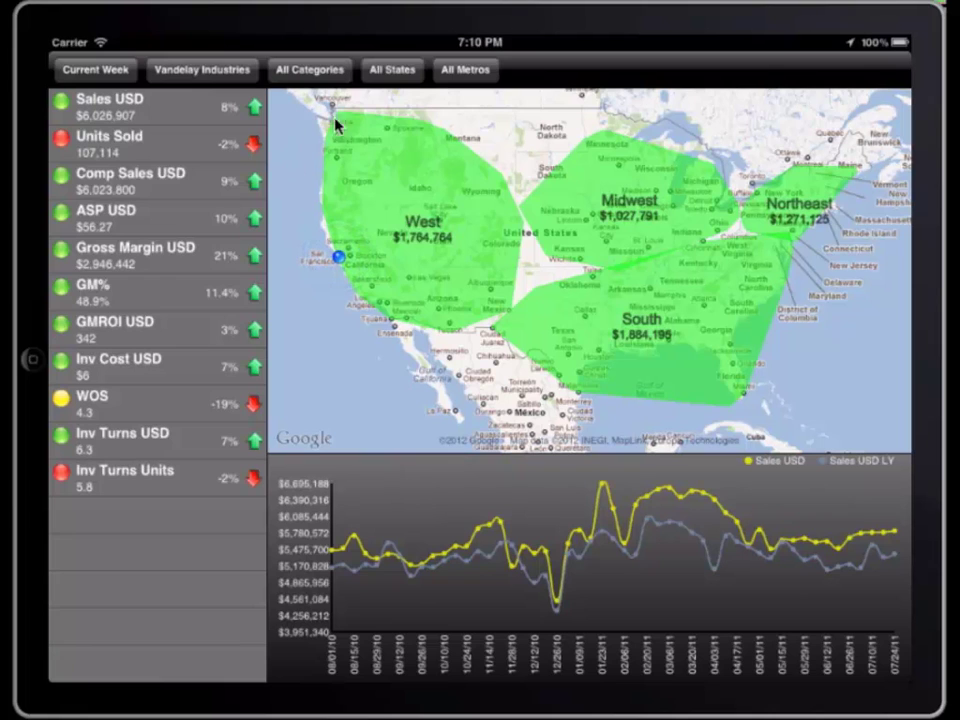
Step: Filter the dashboard's state to TN (Tennessee)
click(392, 69)
scroll(362, 435, down, 10)
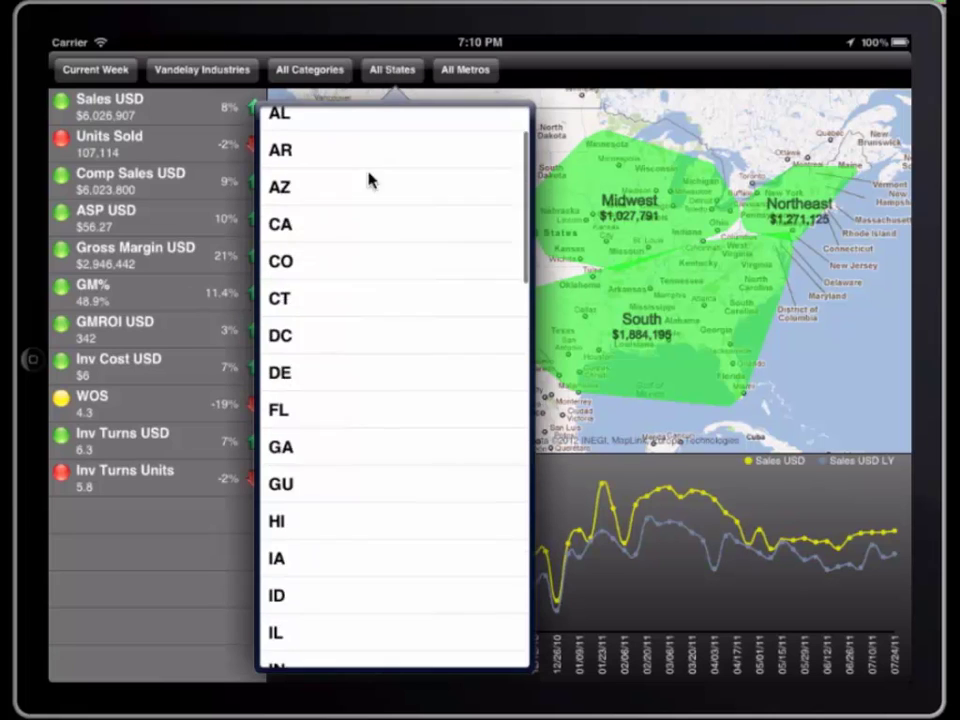
scroll(335, 403, down, 3)
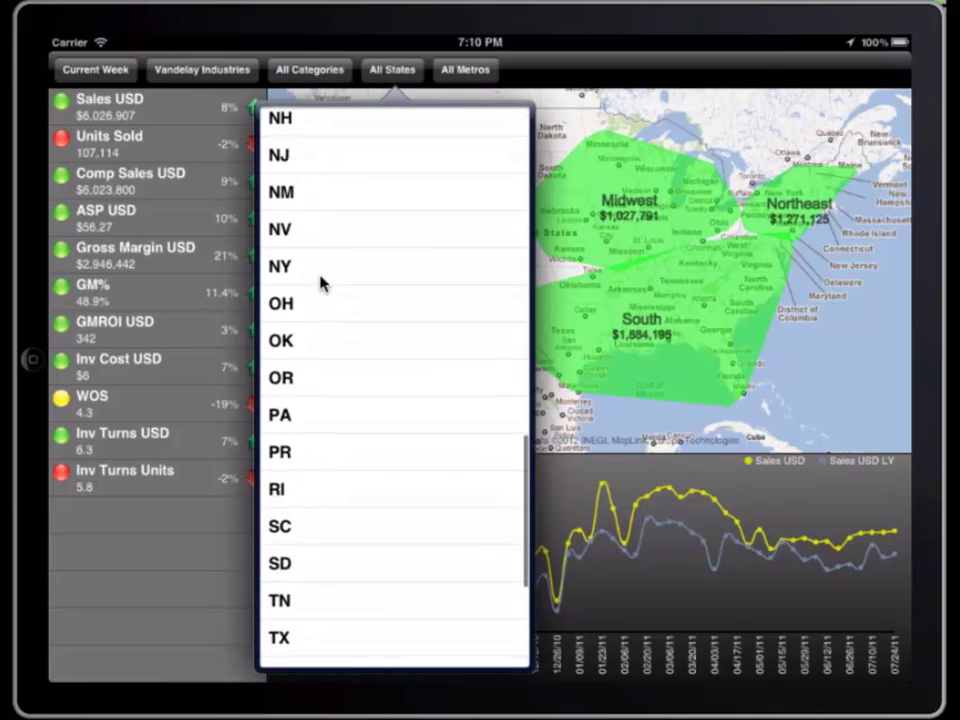
click(307, 552)
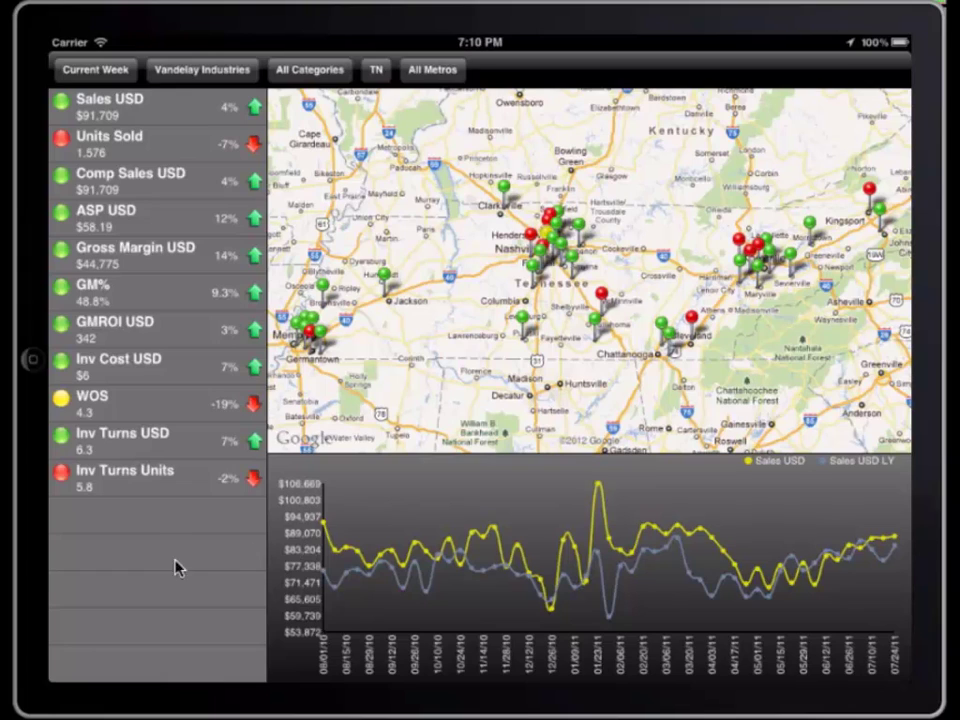
Step: View Units Sold and GM% for the Tennessee stores, then return to Sales USD
click(114, 149)
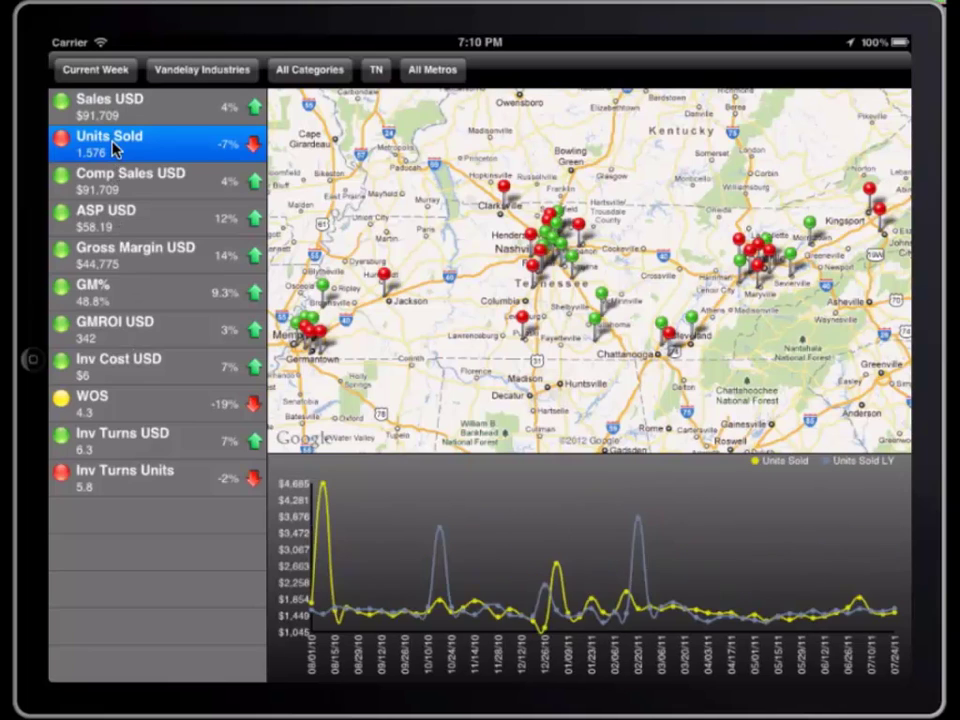
click(122, 304)
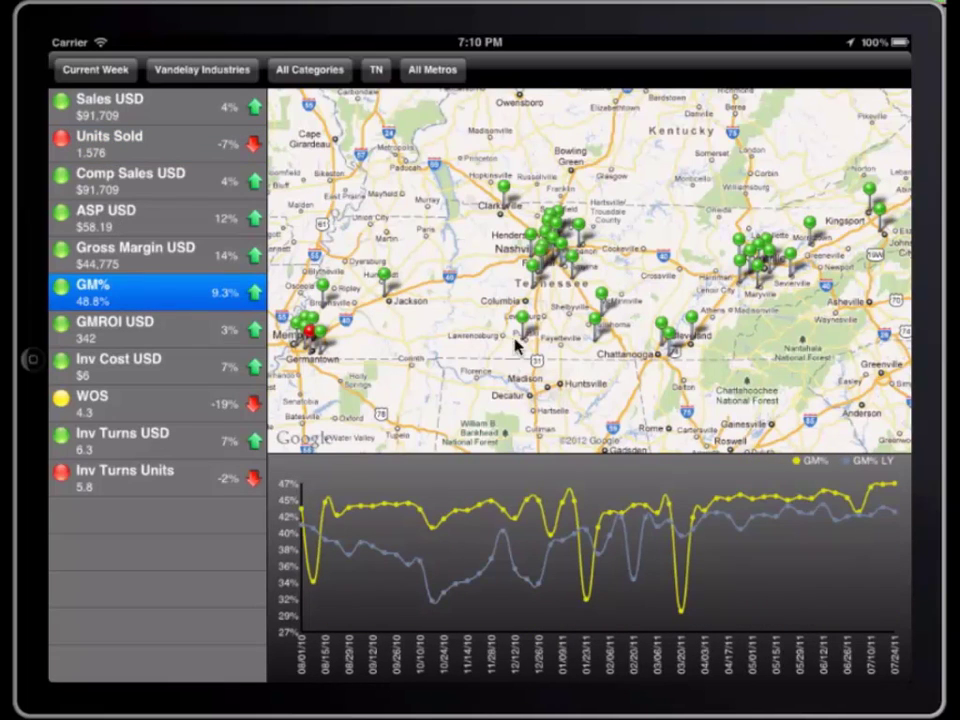
click(135, 107)
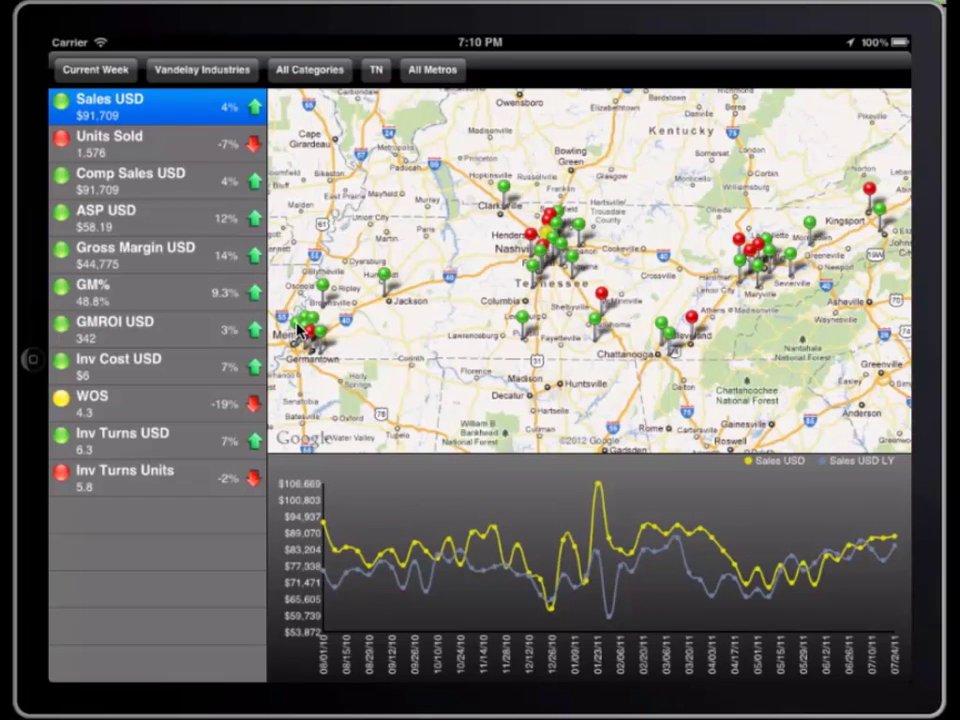
Step: Zoom the map into Tennessee and pan to the Memphis and Germantown area
key(alt)
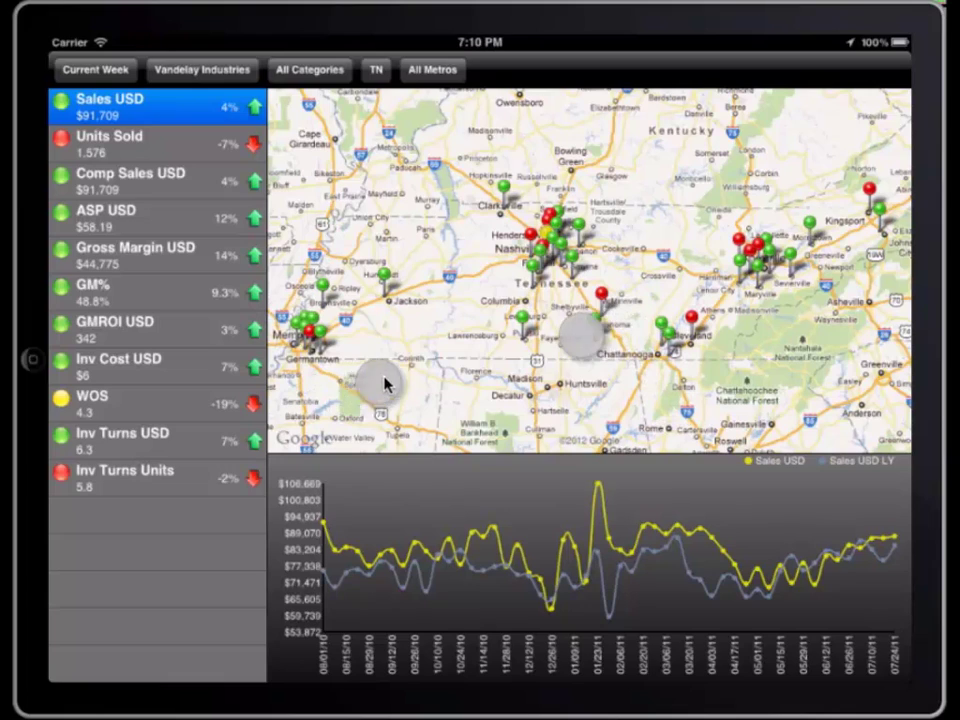
drag(326, 373, 154, 339)
drag(349, 332, 686, 306)
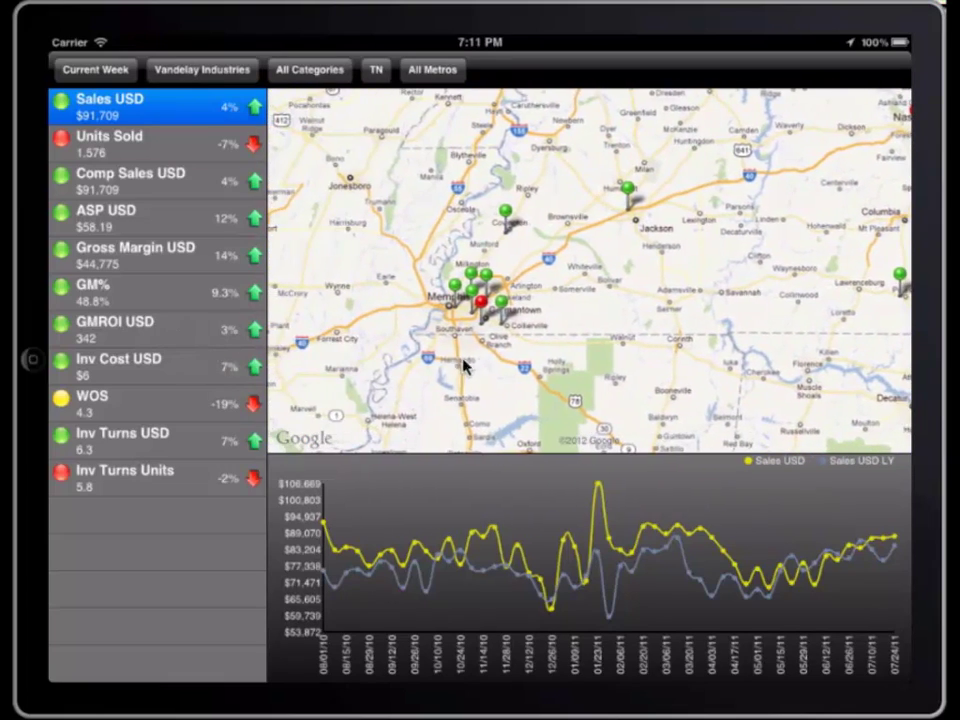
key(alt)
drag(429, 364, 611, 407)
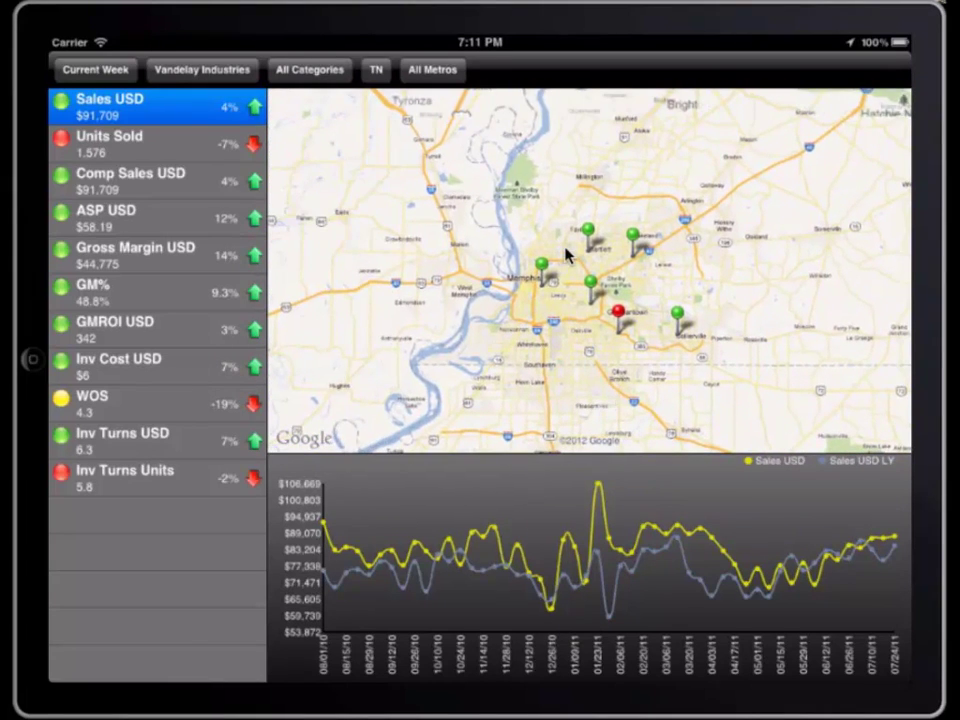
Step: Check the sales callouts of two Memphis stores and dismiss them
click(591, 287)
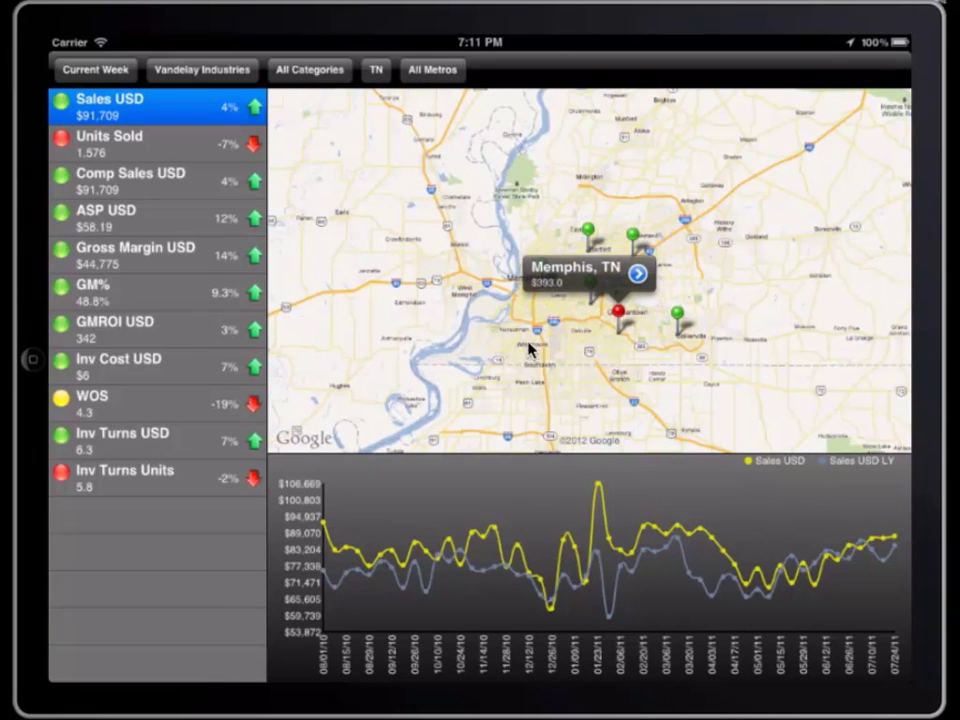
click(529, 350)
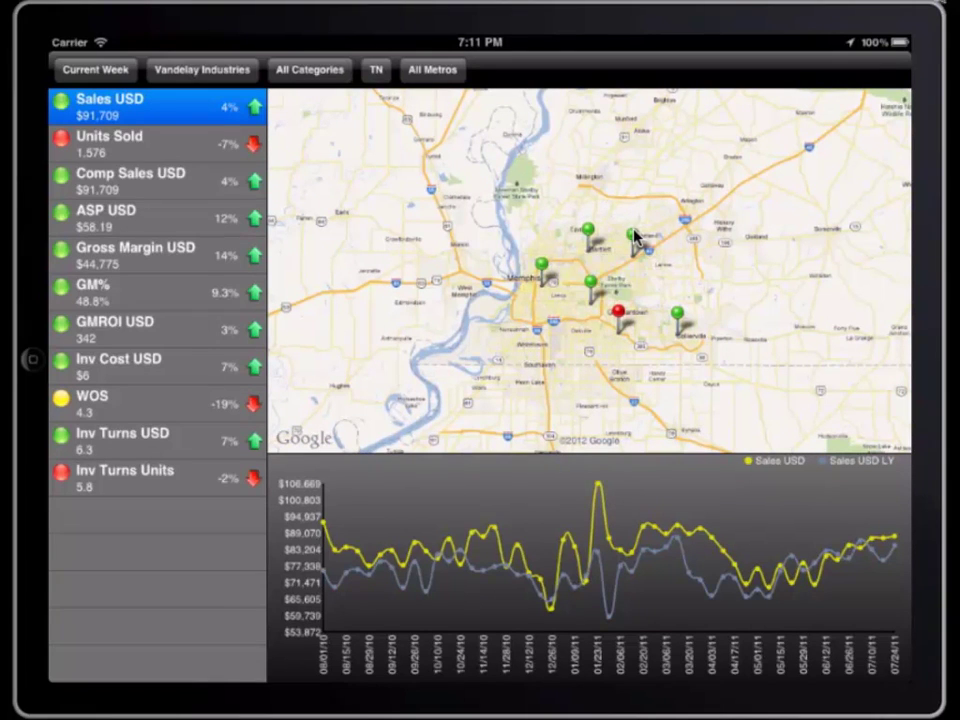
click(634, 236)
click(614, 370)
Step: Zoom further in around Germantown and center the red-pinned store
drag(664, 306, 918, 150)
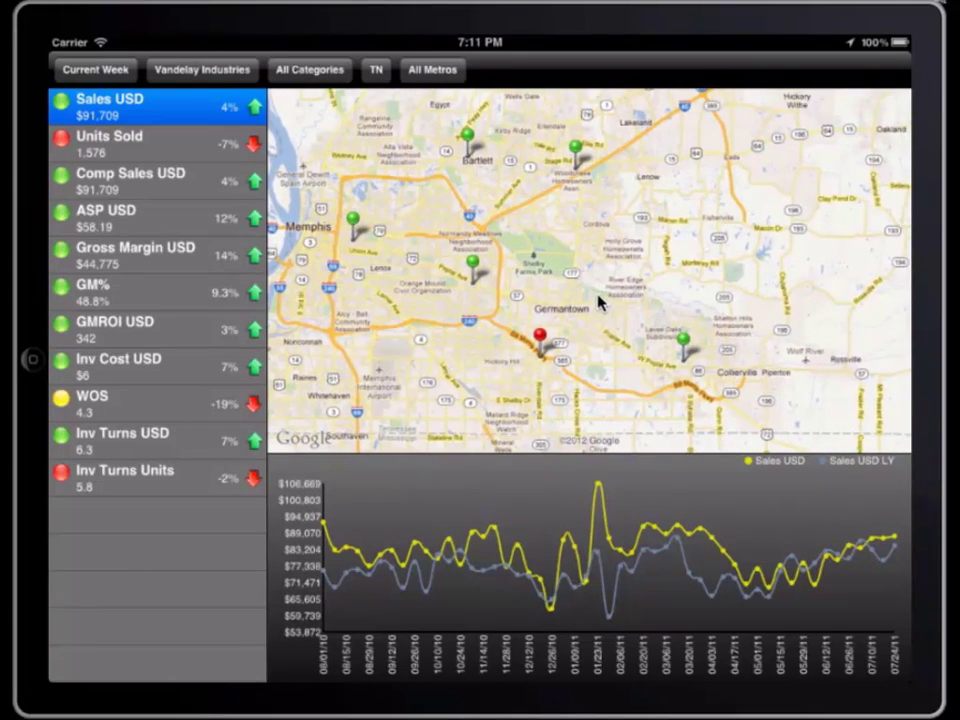
drag(602, 300, 848, 130)
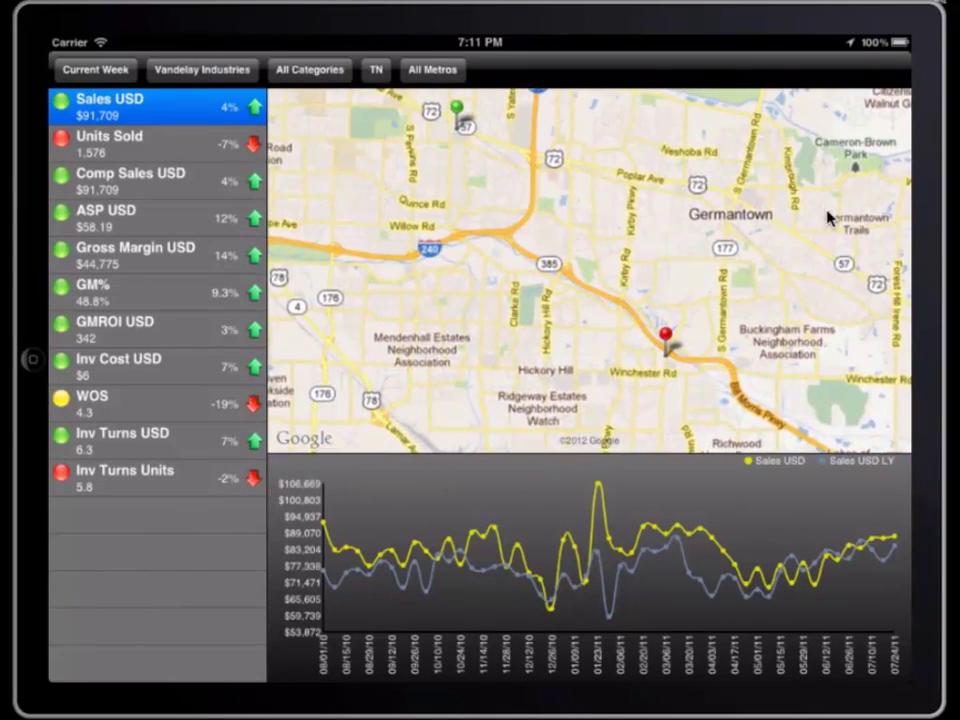
drag(729, 332, 596, 229)
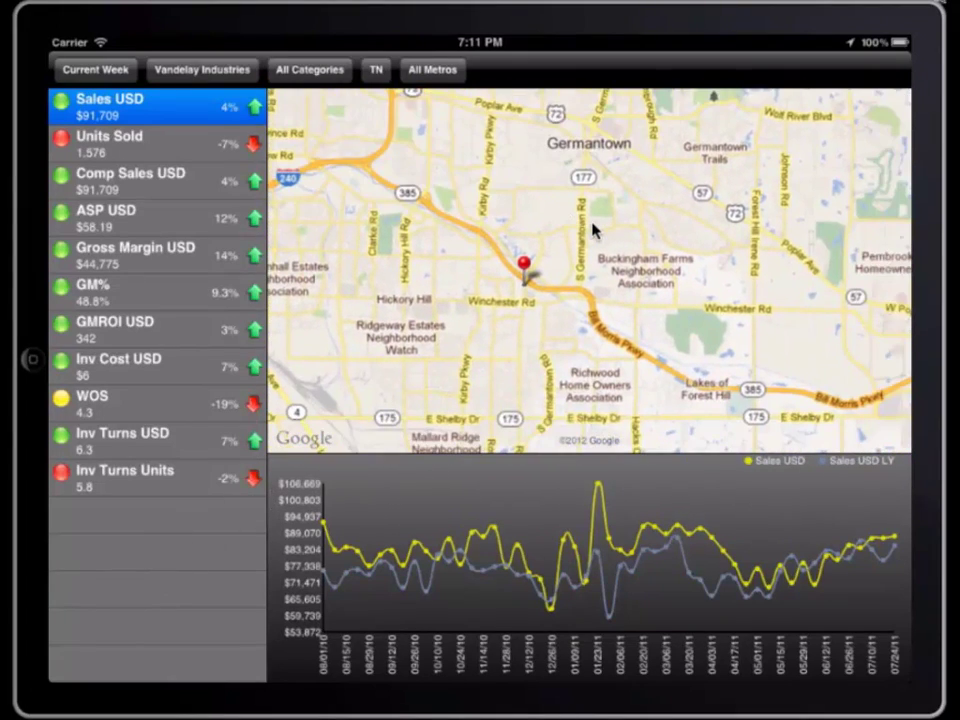
Step: Switch the state filter from TN to CT, then to AZ
click(378, 68)
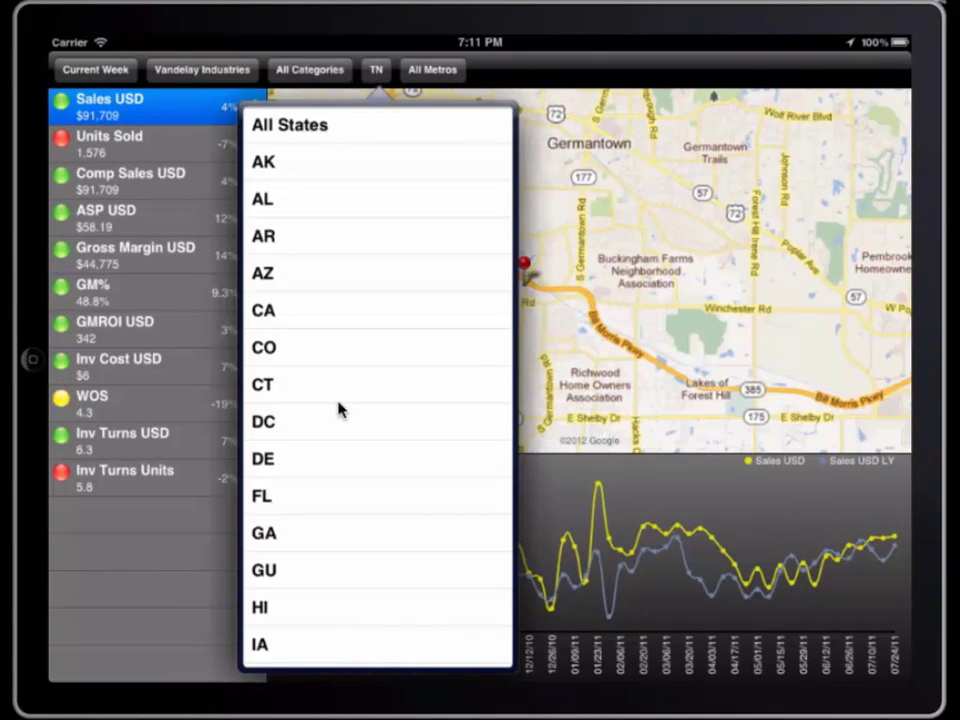
click(279, 387)
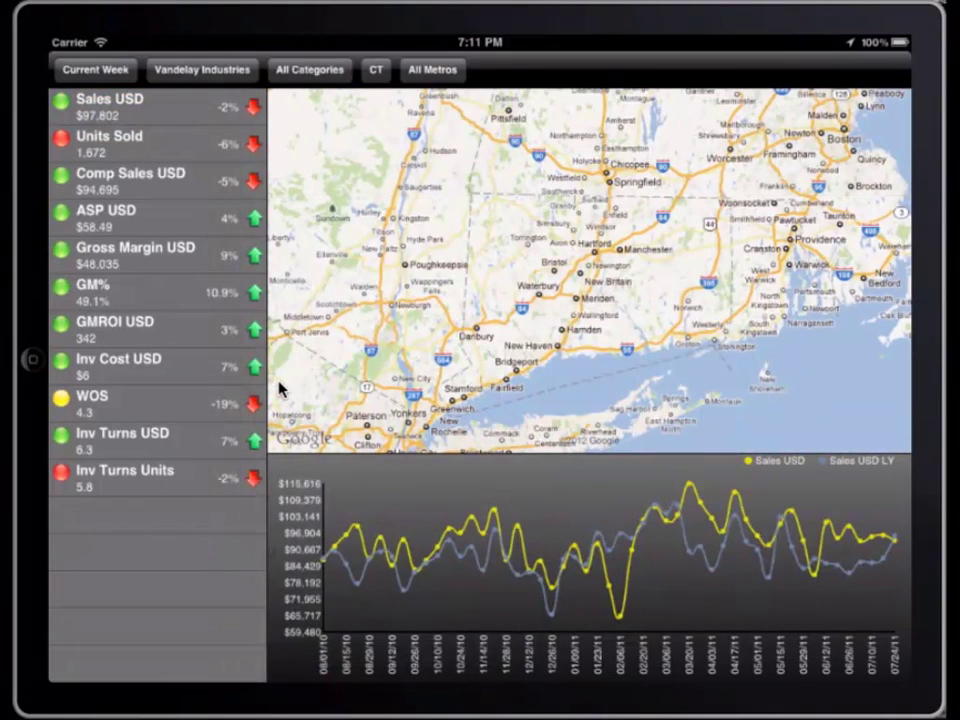
click(380, 69)
click(283, 282)
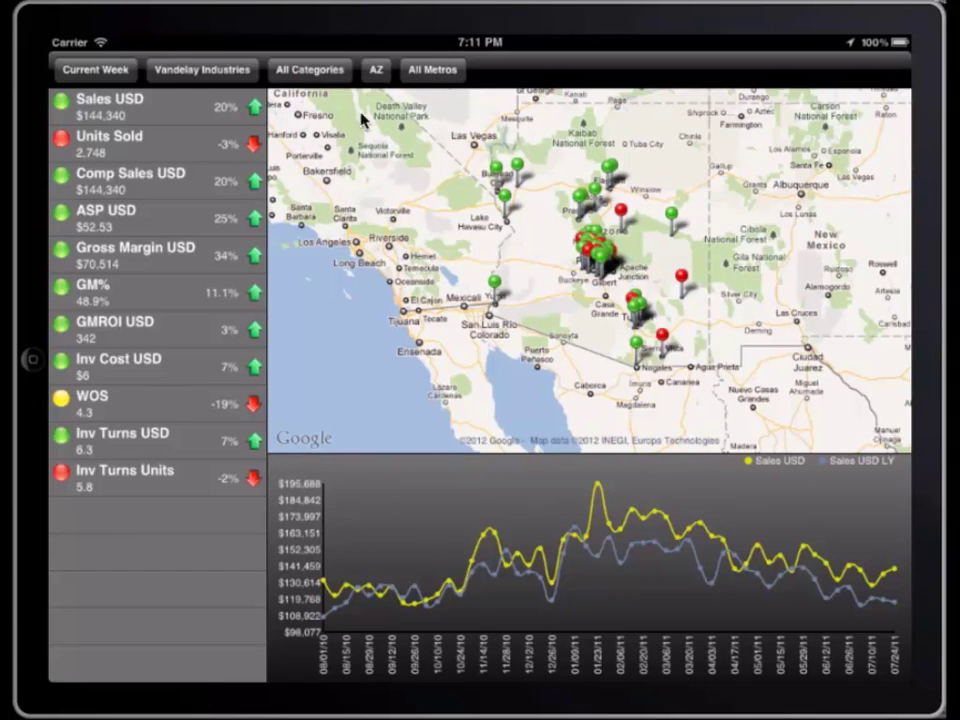
Step: Filter to the Chicago-Naperville-Michigan City metro and zoom the map on Naperville and Aurora
click(427, 68)
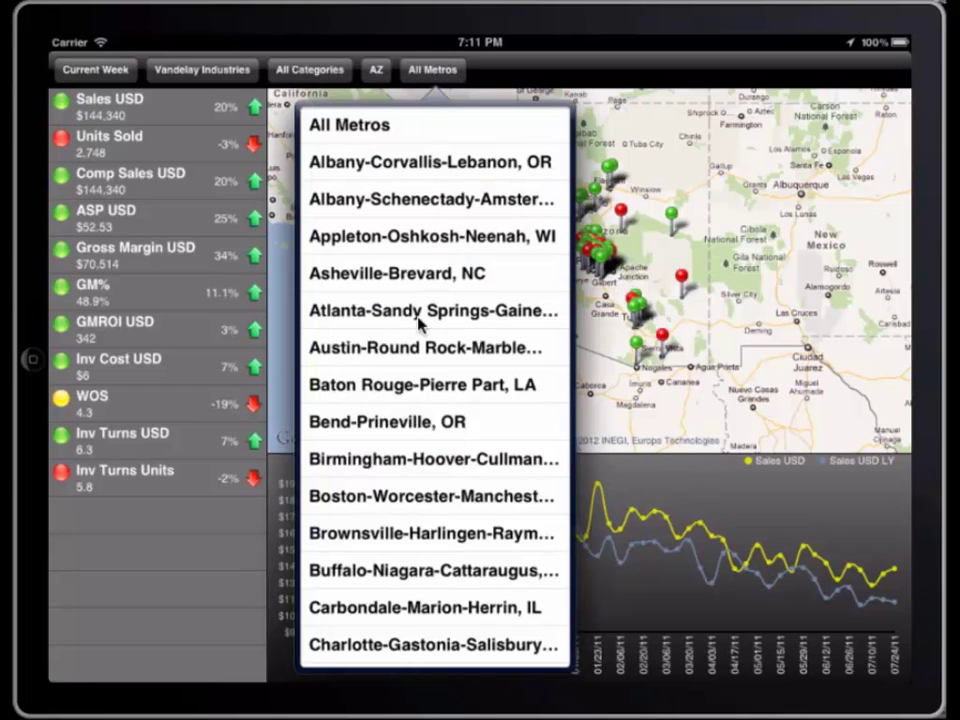
drag(422, 568, 393, 287)
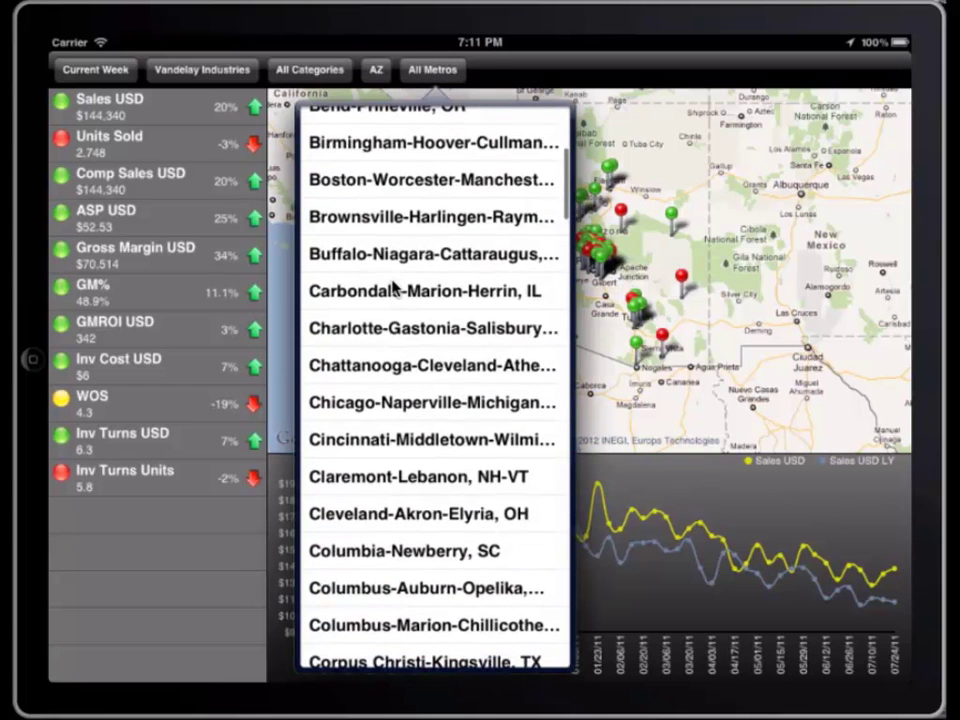
click(378, 404)
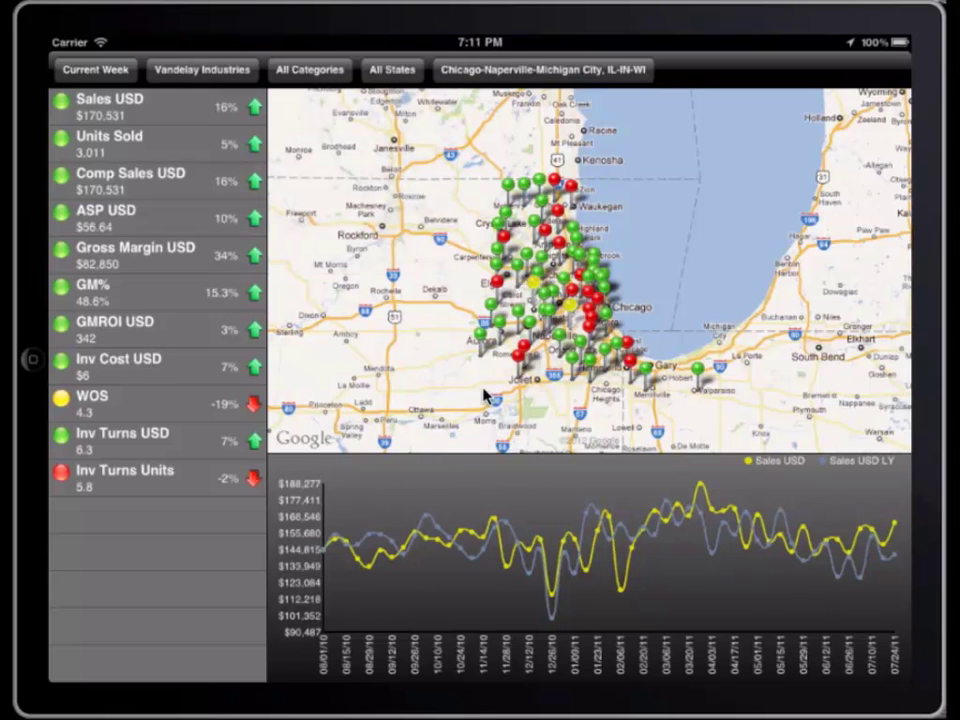
key(alt)
drag(419, 364, 416, 84)
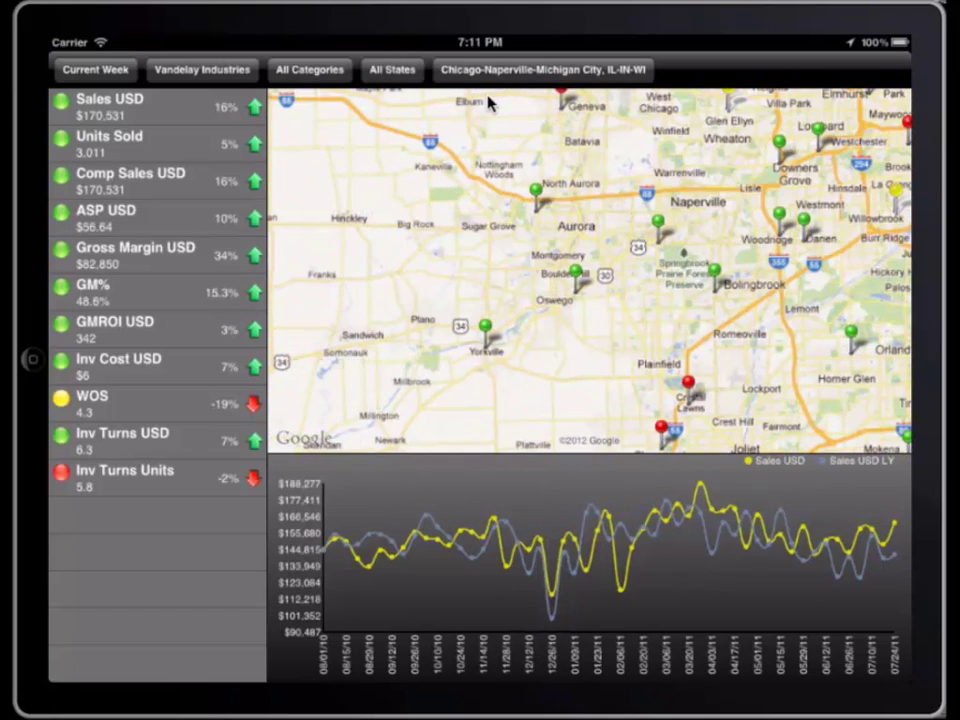
Step: Change the metro filter to Detroit-Warren-Flint, MI
click(514, 70)
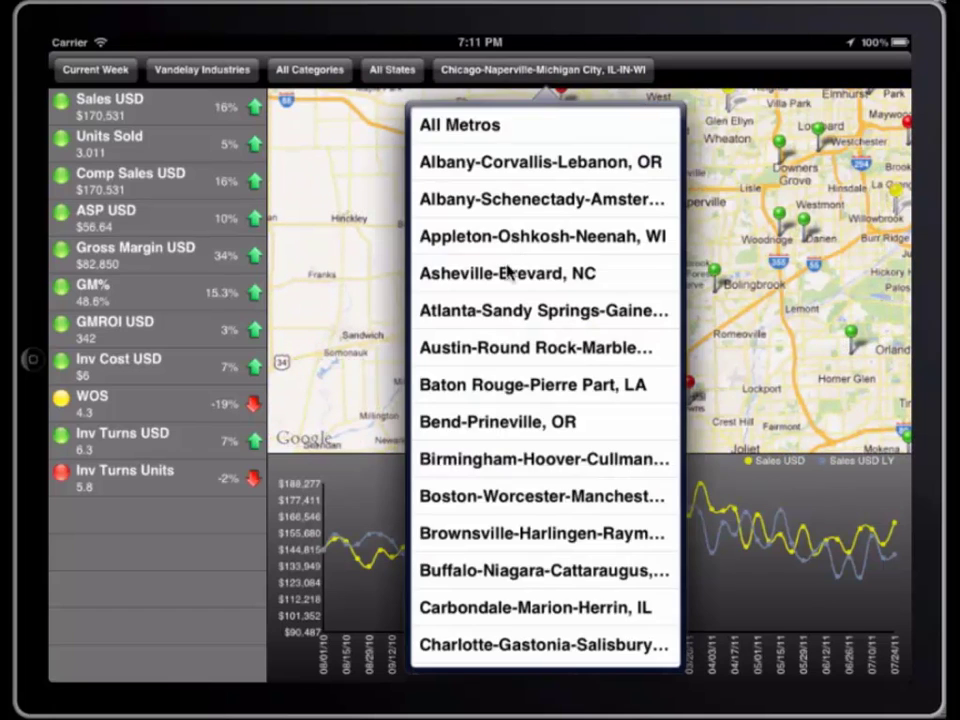
drag(521, 556, 515, 262)
drag(501, 544, 493, 328)
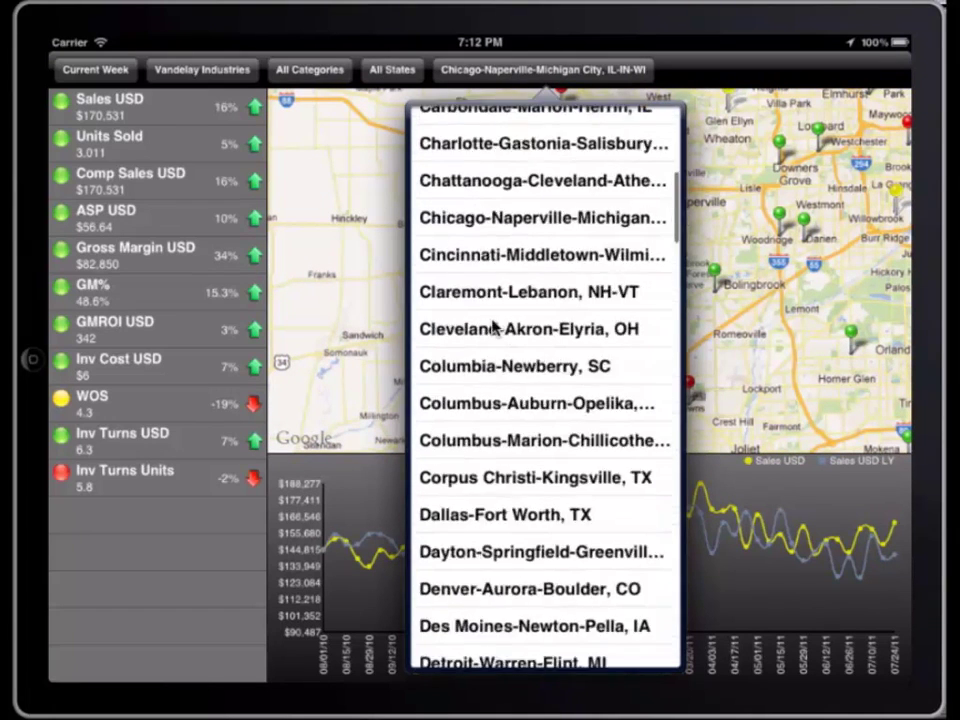
click(489, 572)
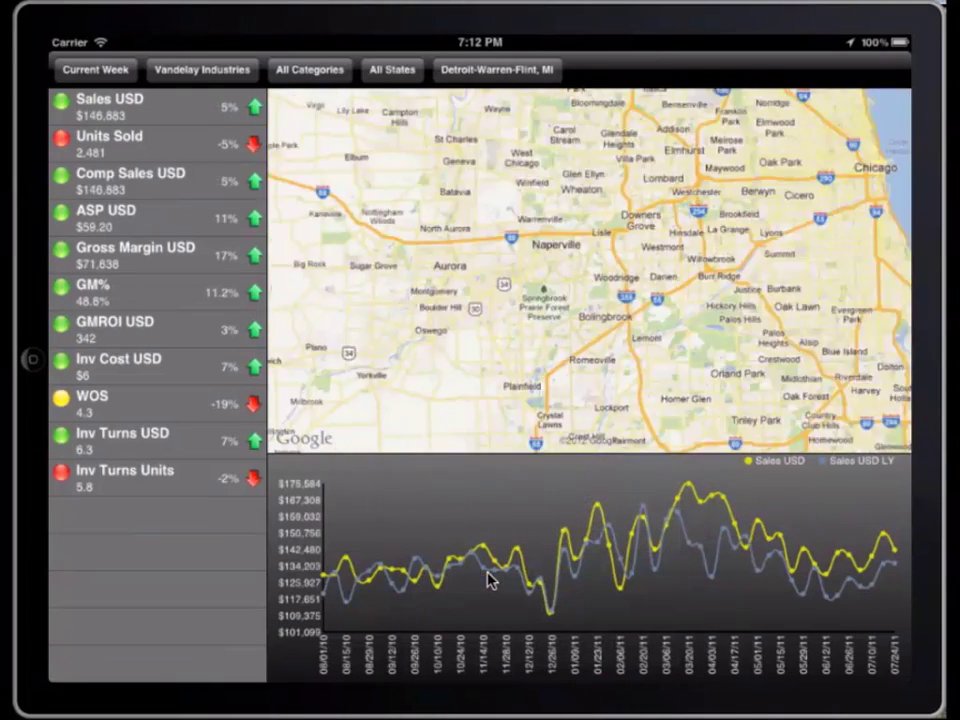
Step: Change the metro filter to Asheville-Brevard, NC, then bring up the state list
click(462, 75)
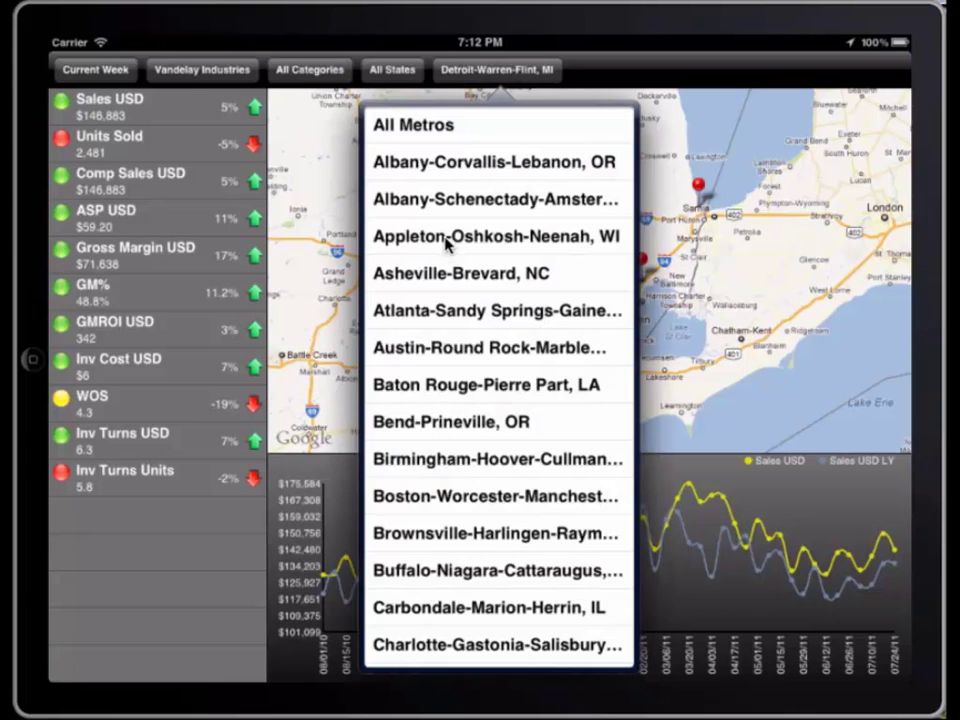
click(441, 274)
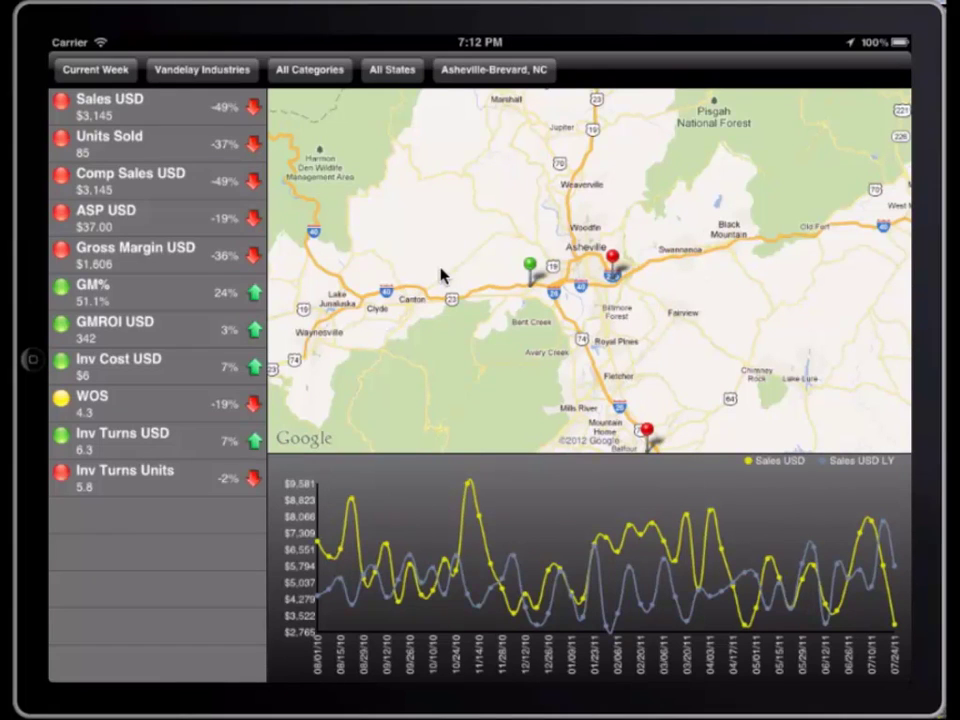
click(388, 69)
Step: Choose All States to reset the location filters to national totals
click(326, 128)
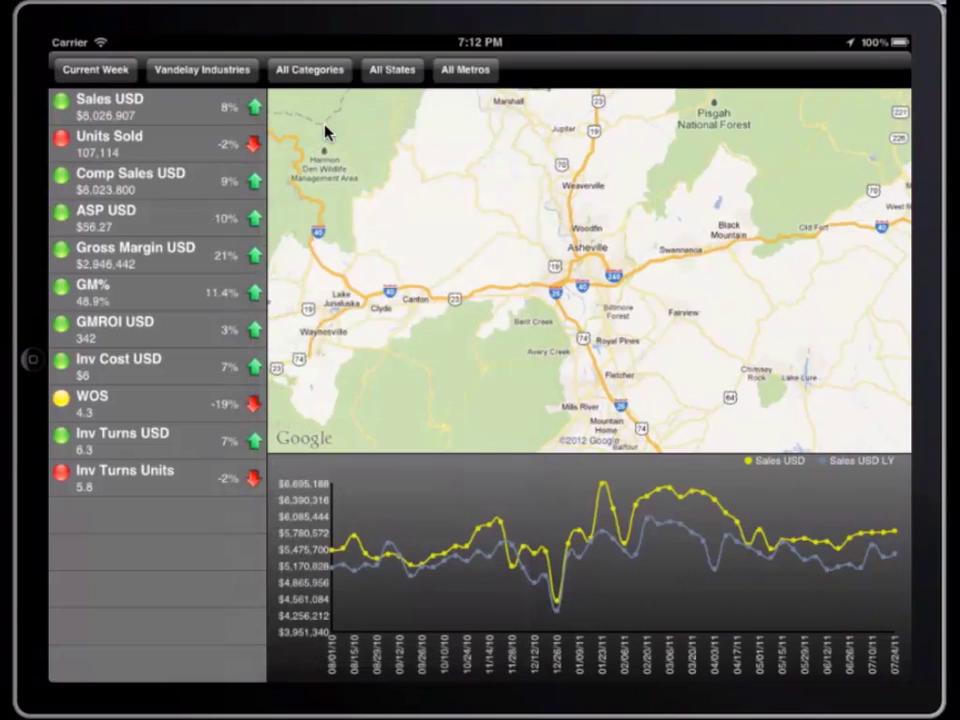